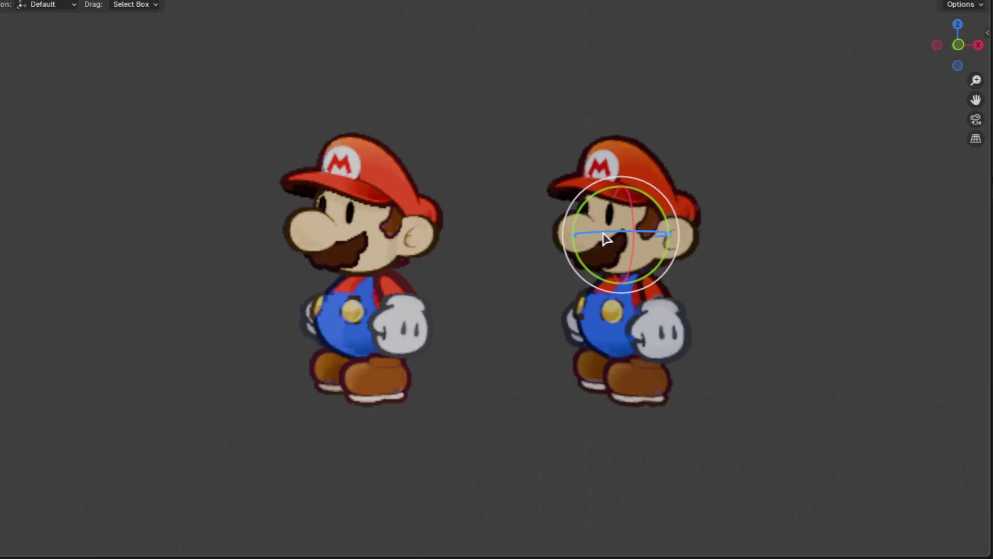
- Rotate the right-hand Mario around its vertical Z axis to about 341.6°
drag(625, 237, 606, 242)
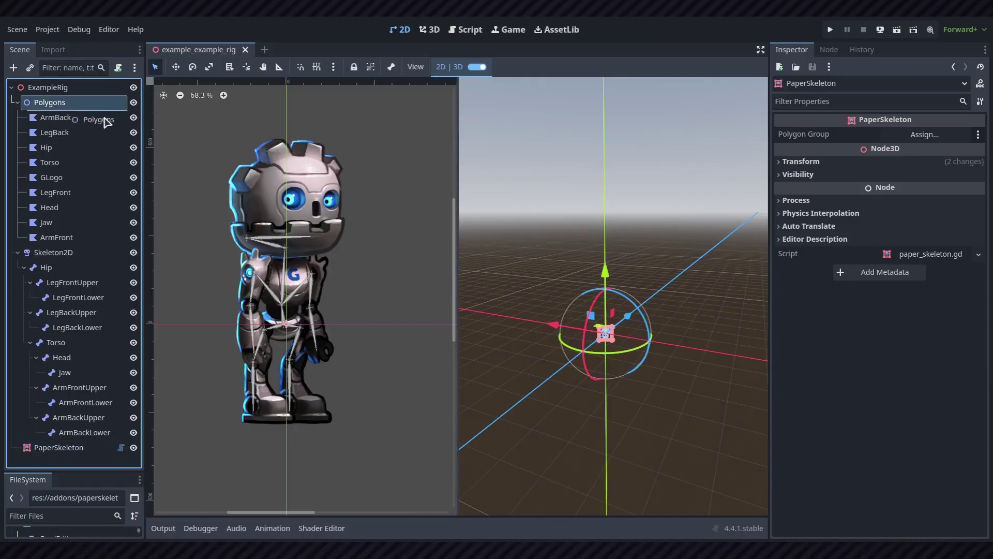
- Assign the Polygons node as PaperSkeleton's Polygon Group so the robot rig appears as a 3D mesh
drag(290, 142, 662, 156)
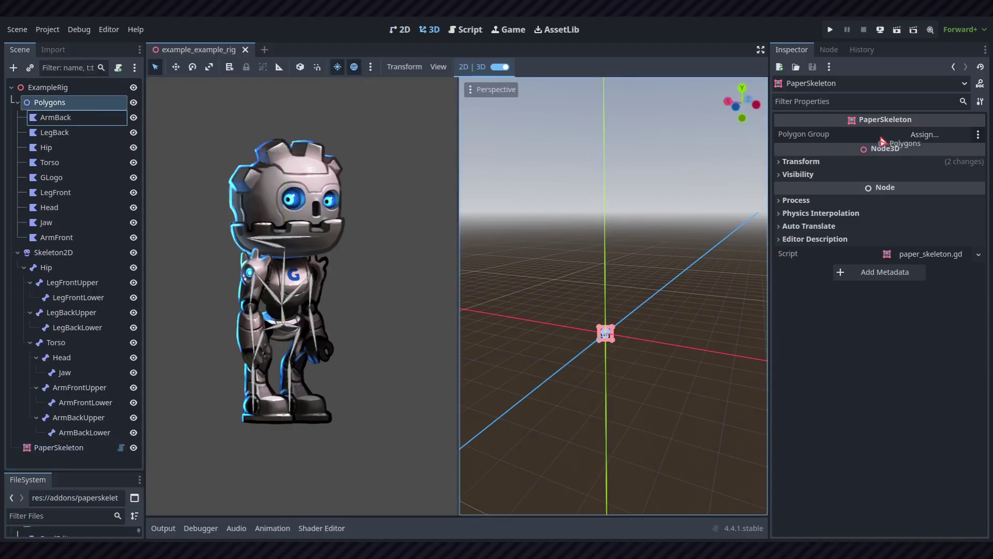
drag(892, 137, 888, 138)
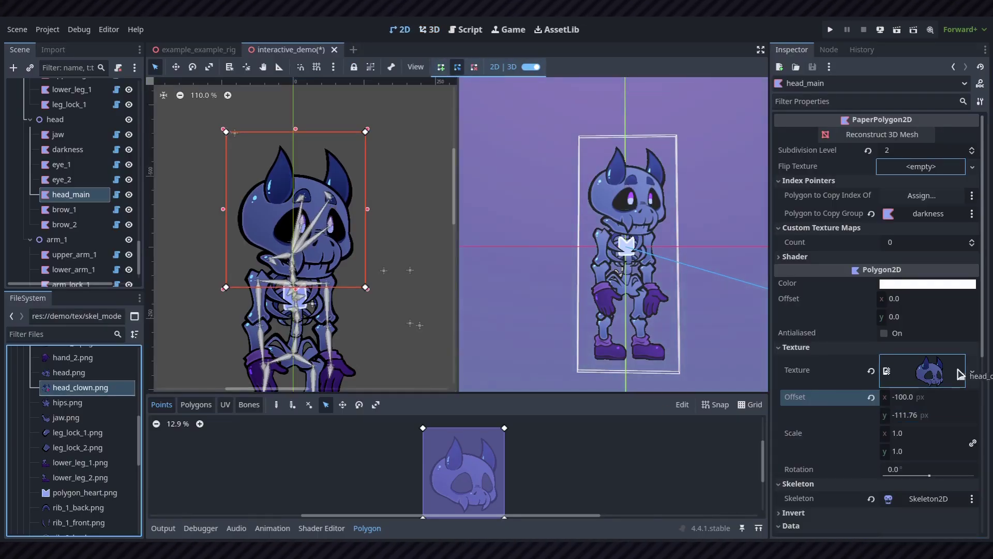
- Set head_main's texture scale to 1.4, load the 'run' animation, and skew the hip to about 35.6°
drag(931, 452, 962, 452)
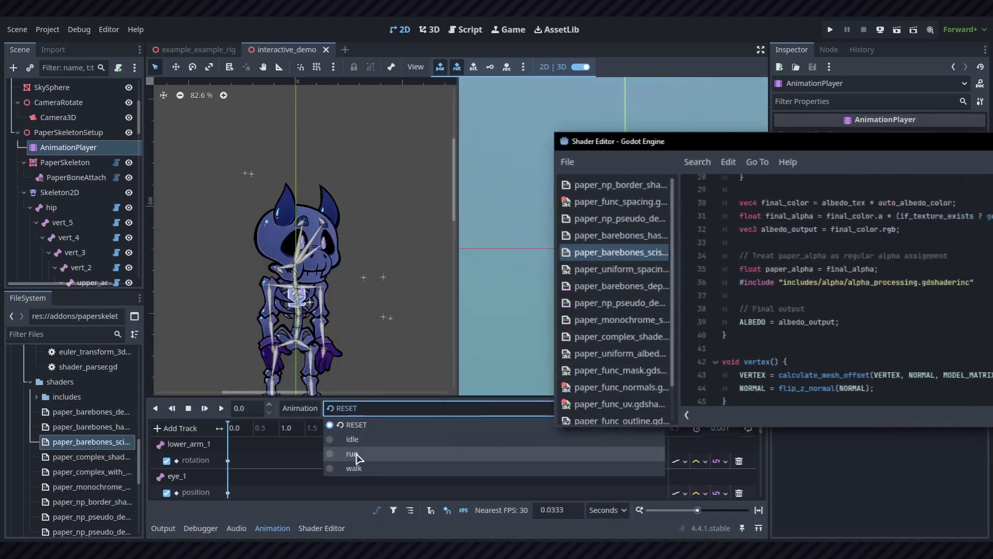
click(353, 454)
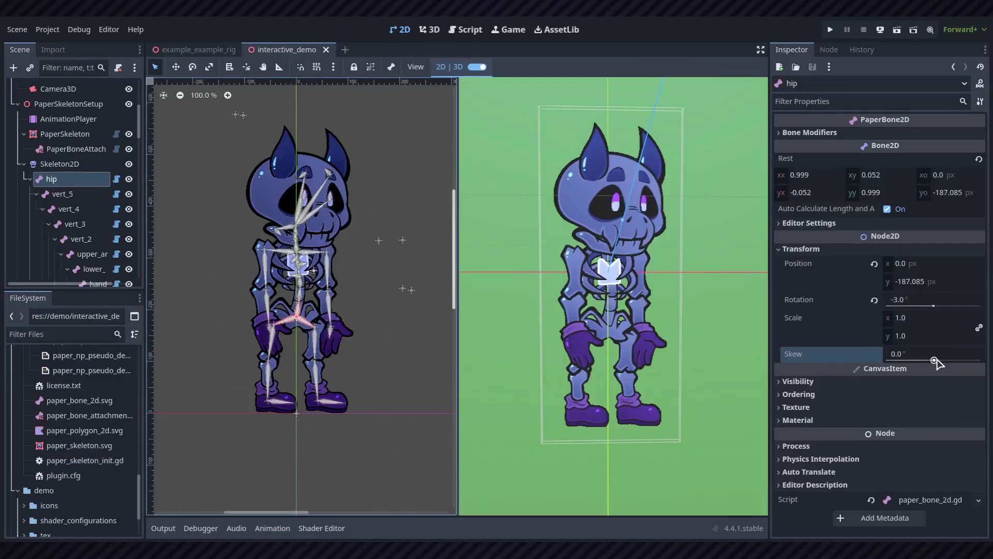
mouse_move(935, 362)
mouse_down()
mouse_move(981, 363)
mouse_move(900, 362)
mouse_move(960, 370)
mouse_up()
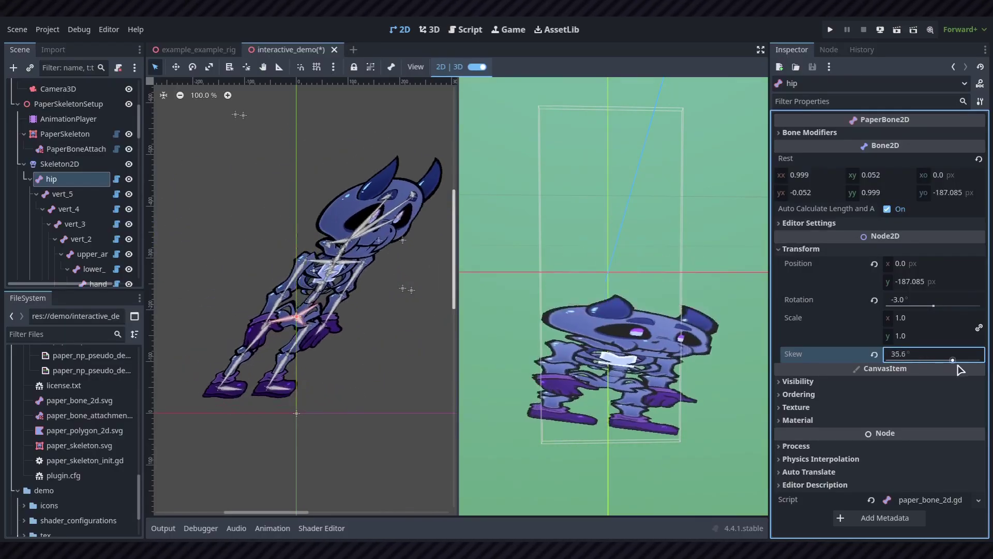
- Return the hip bone's skew to 0° so the skeleton stands upright
mouse_move(960, 370)
mouse_down()
mouse_move(900, 373)
mouse_move(944, 374)
mouse_up()
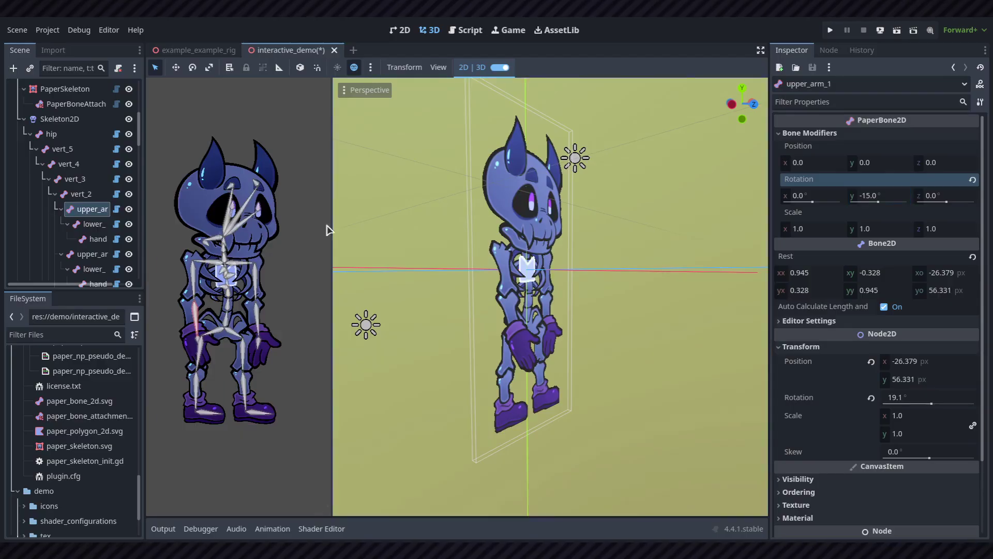
- Rotate and stretch the lower_arm_1 and hand_1 bone modifiers so the 3D arm juts out distorted
click(94, 223)
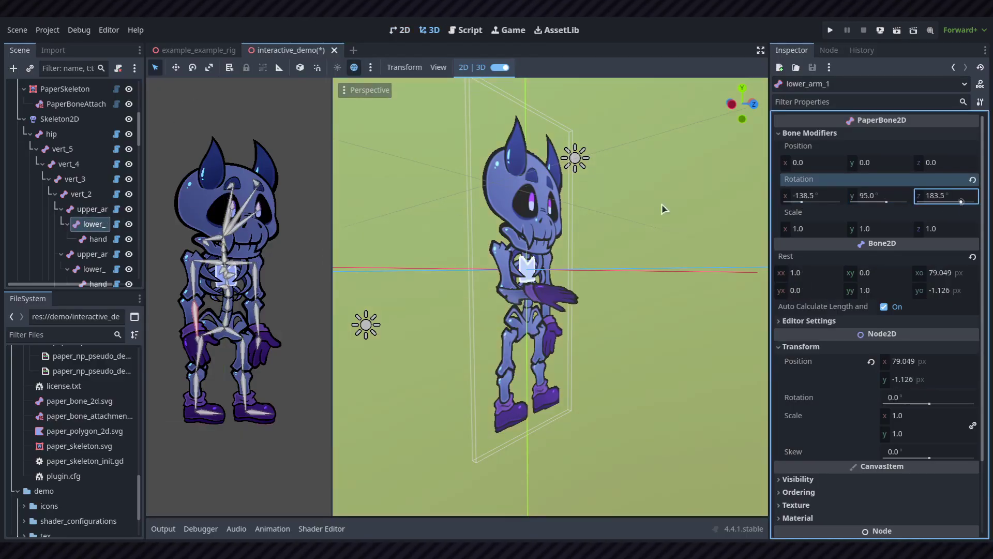
drag(828, 231, 869, 231)
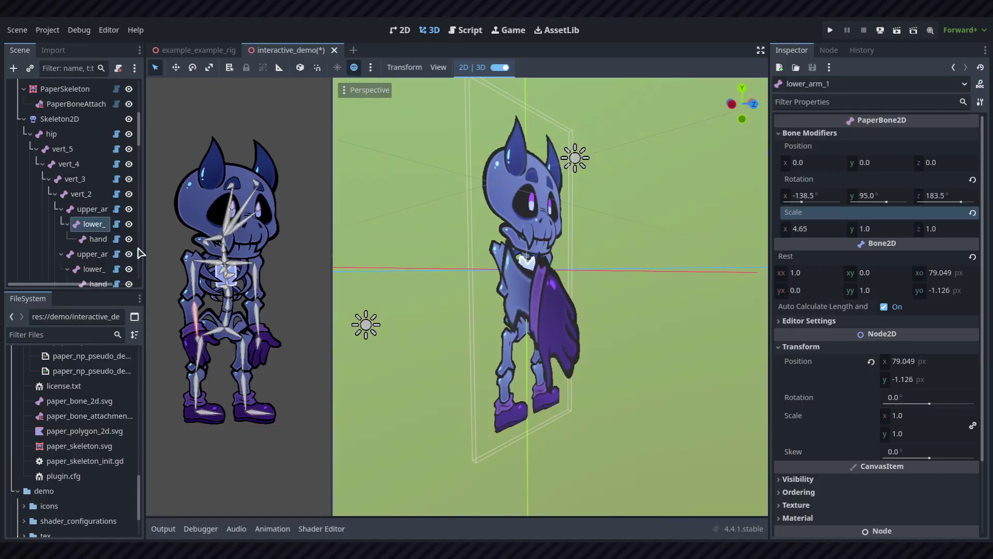
click(98, 238)
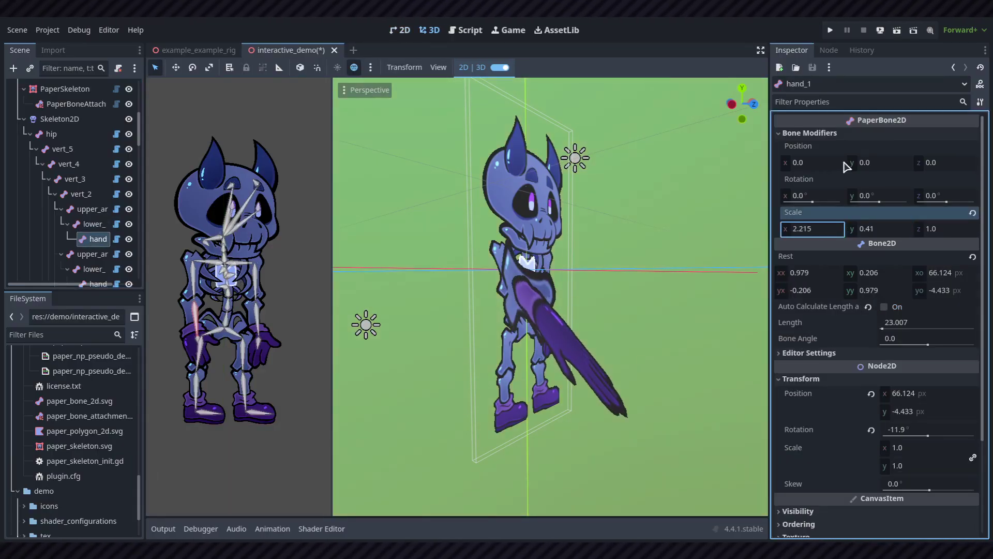
drag(846, 167, 877, 166)
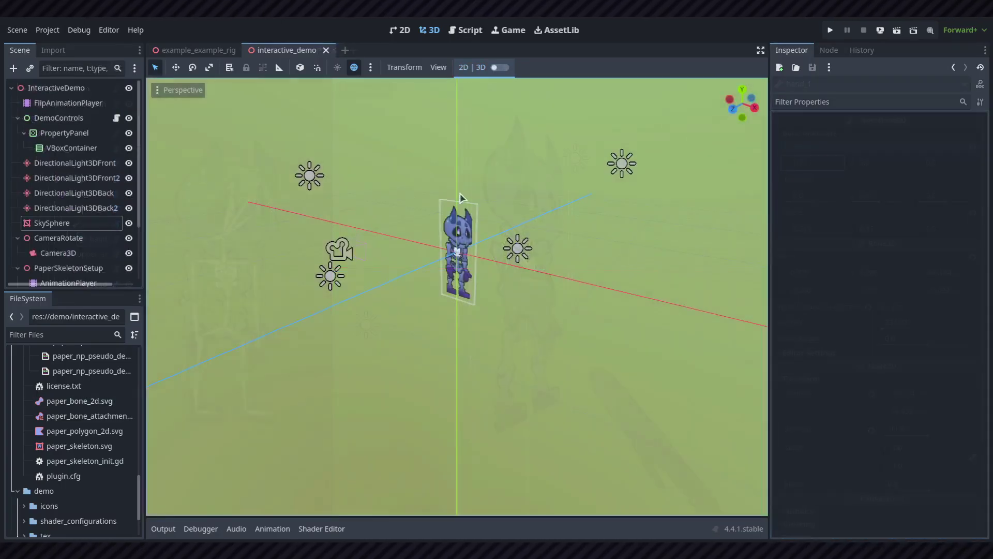
- Enable cylindrical billboarding on the PaperSkeleton node
click(458, 239)
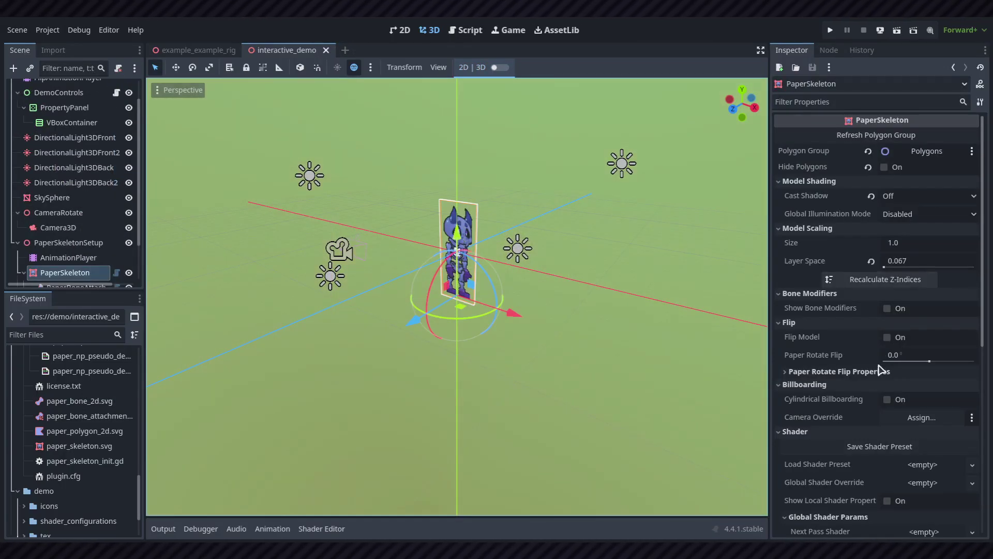
click(887, 399)
mouse_move(697, 292)
middle_down()
mouse_move(590, 292)
mouse_move(699, 292)
mouse_move(647, 274)
middle_up()
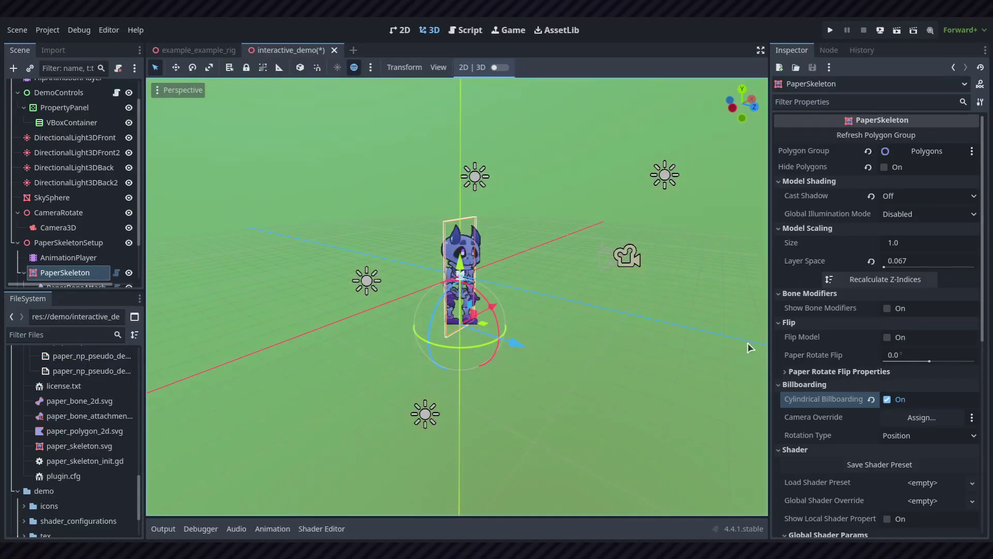
- Use the back DirectionalLight3D as camera override with Rotation as the billboard rotation type
click(75, 183)
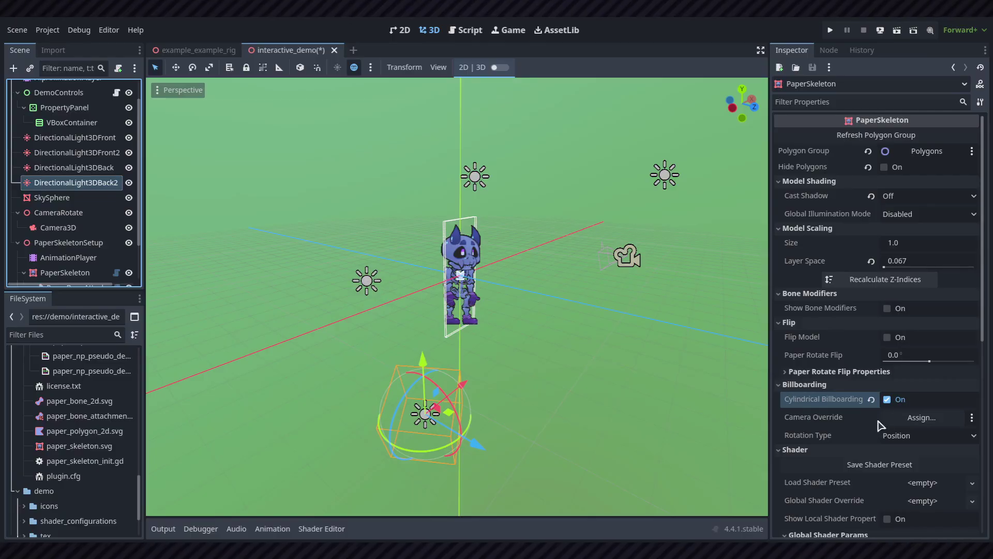
middle_drag(390, 316, 497, 335)
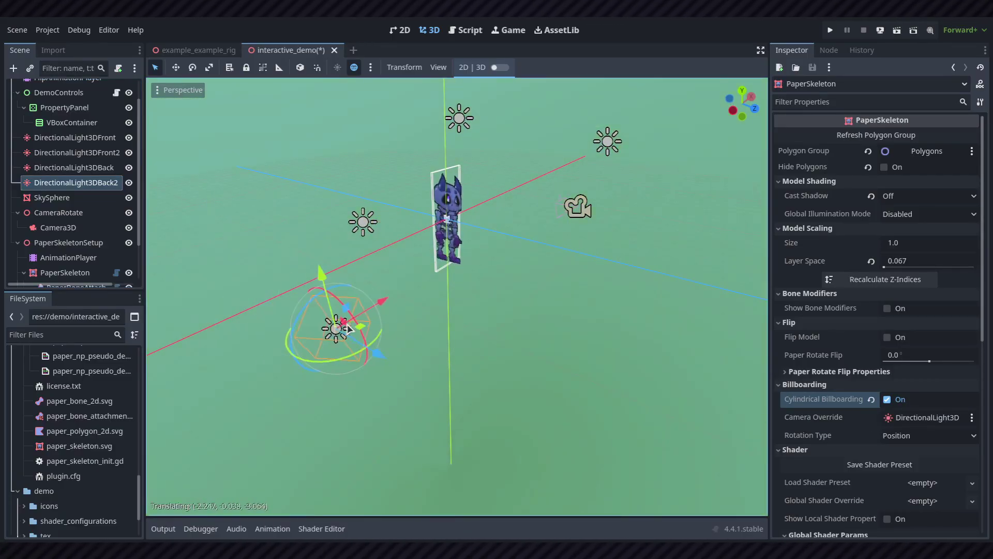
click(935, 436)
click(908, 469)
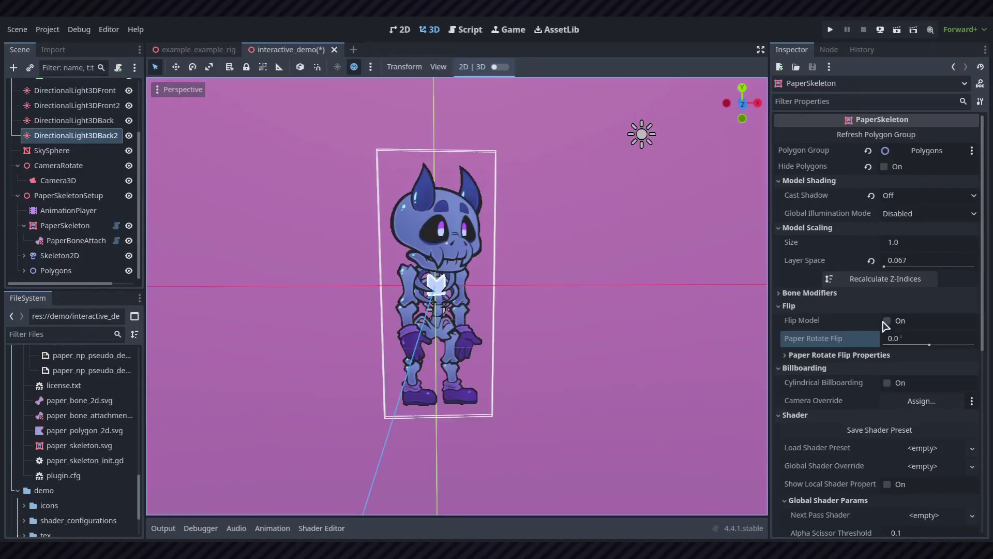
- Flip and spin the paper character with rotate flip, then spread its layer space to about 4.1
click(885, 320)
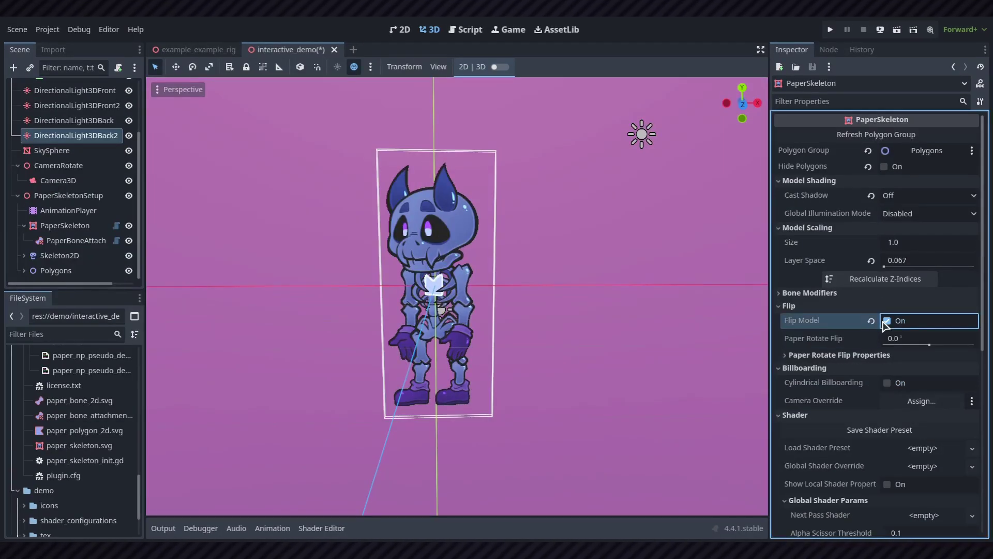
click(886, 321)
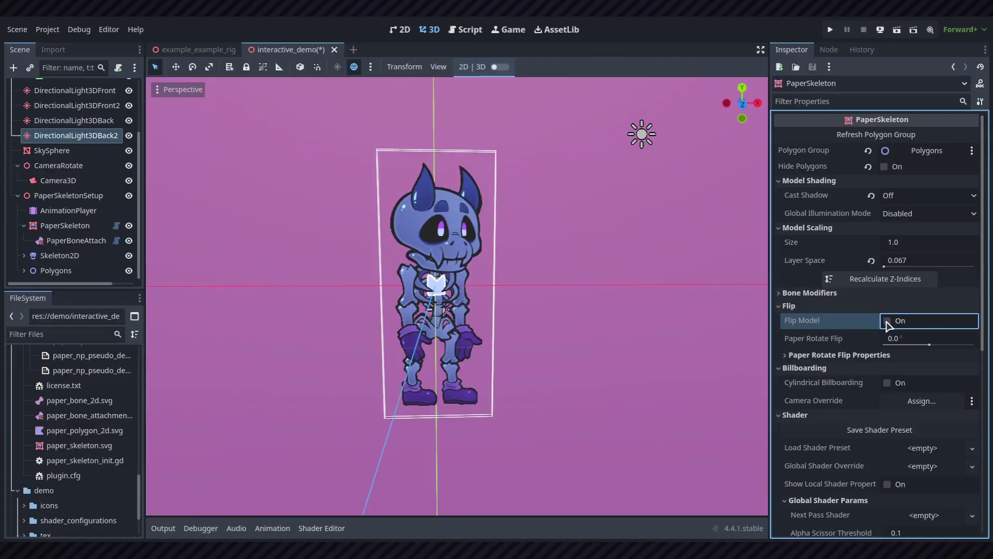
drag(911, 342, 978, 347)
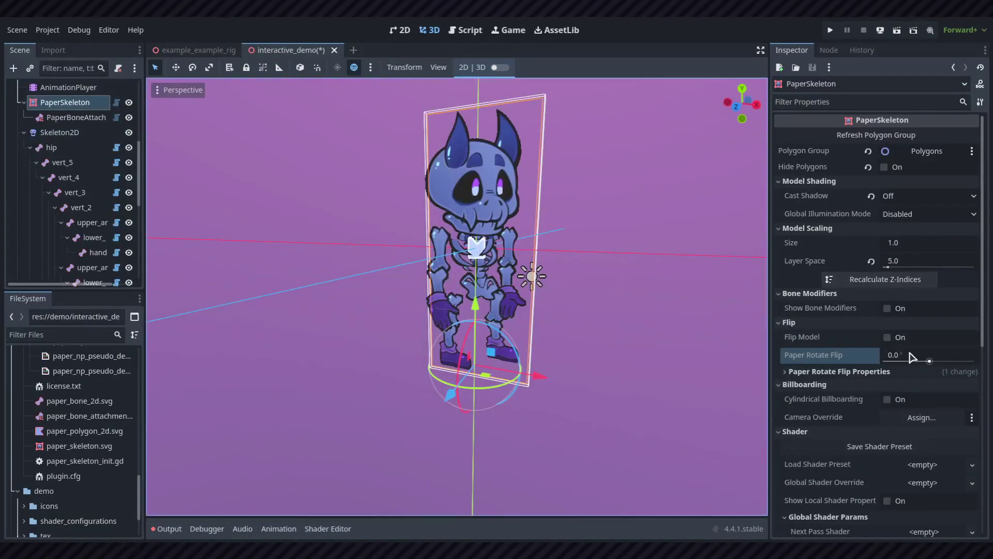
mouse_move(931, 362)
mouse_down()
mouse_move(983, 365)
mouse_move(929, 369)
mouse_up()
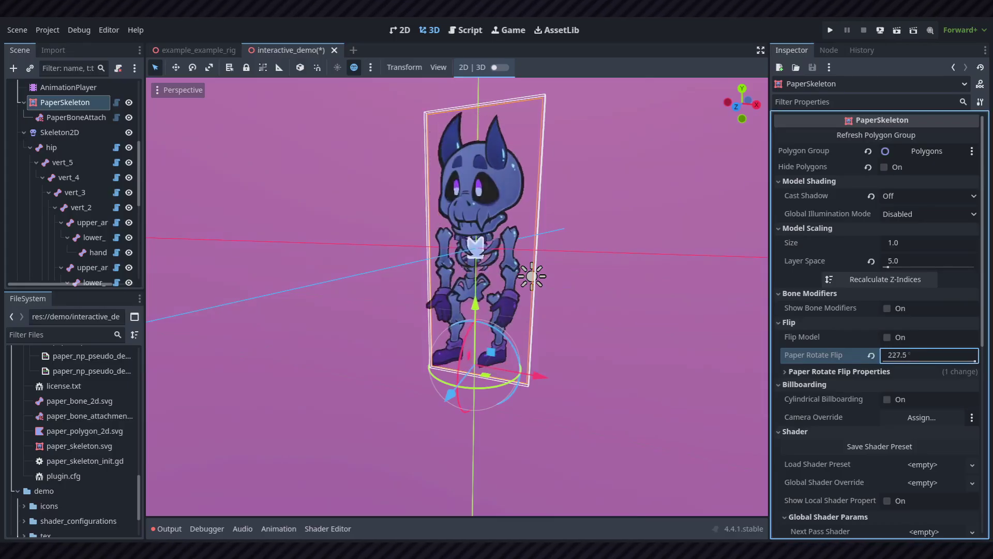
drag(928, 359, 964, 359)
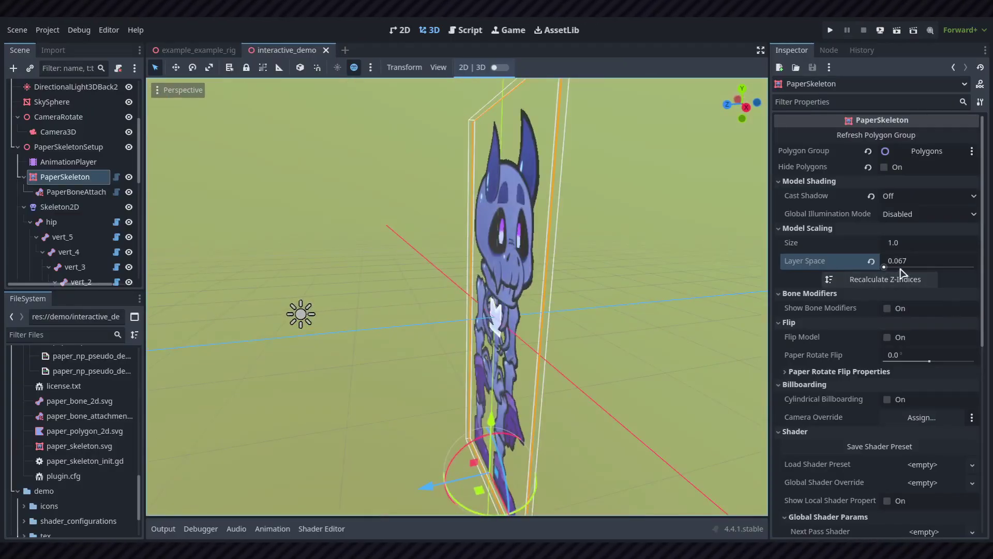
drag(898, 267, 924, 268)
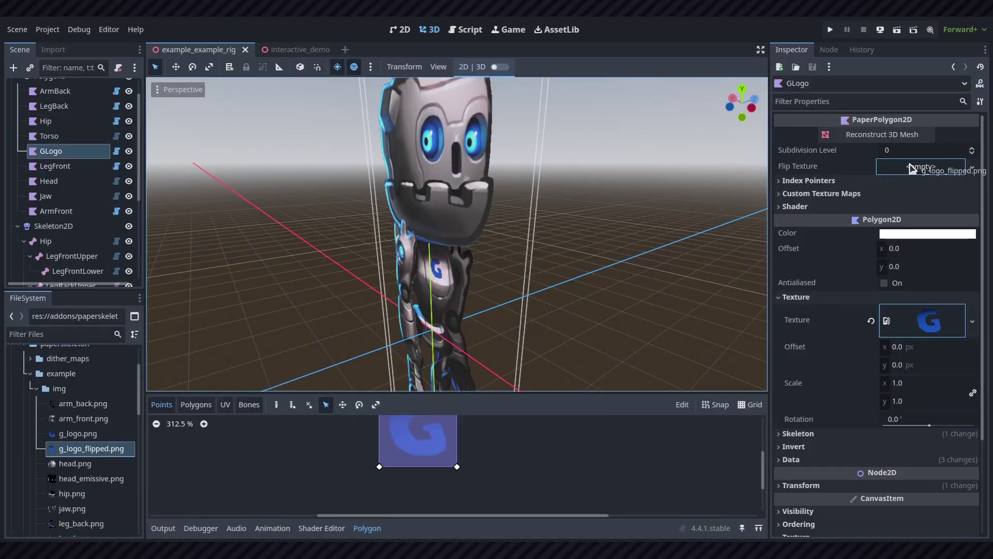
- Set g_logo_flipped.png as GLogo's flip texture and view the robot sideways
drag(912, 168, 911, 169)
mouse_move(555, 245)
middle_down()
mouse_move(636, 248)
mouse_move(419, 250)
middle_up()
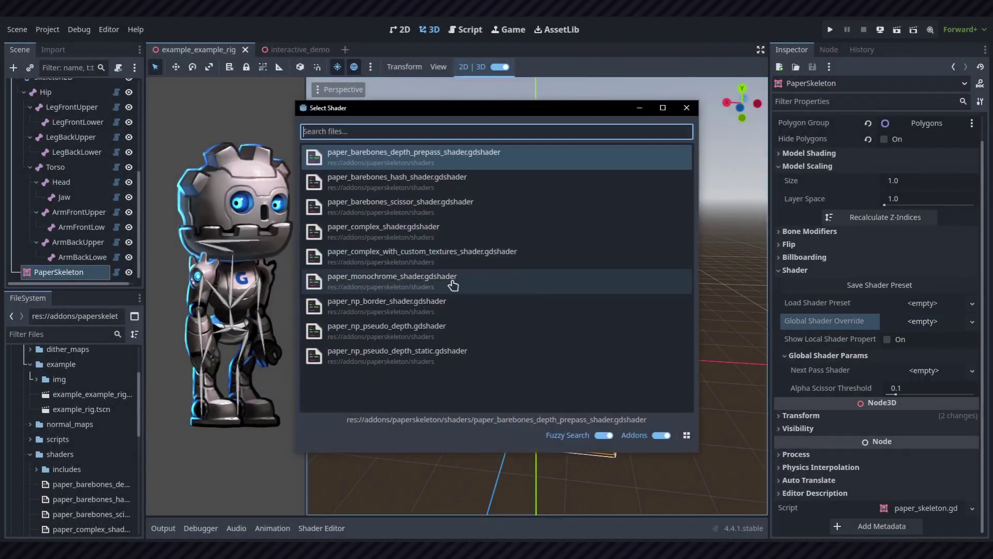
- Apply paper_monochrome as global shader override and paper_barebones_depth_prepass as GLogo's shader override
click(453, 285)
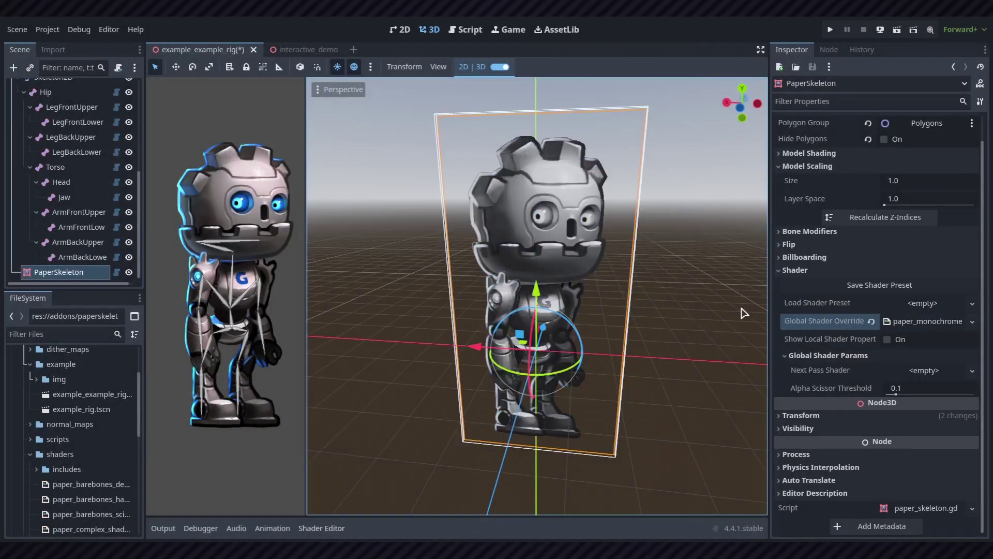
scroll(60, 158, up, 5)
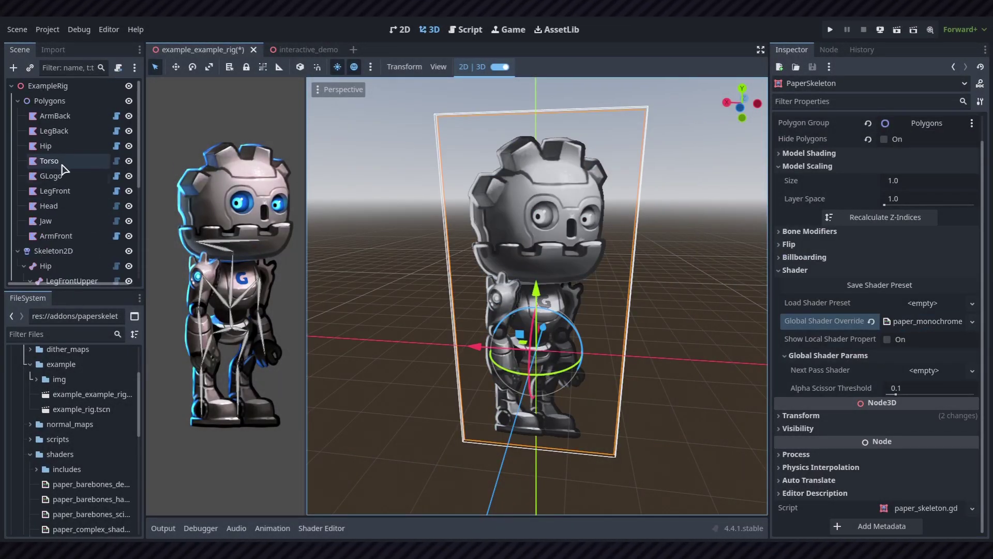
click(55, 175)
click(945, 243)
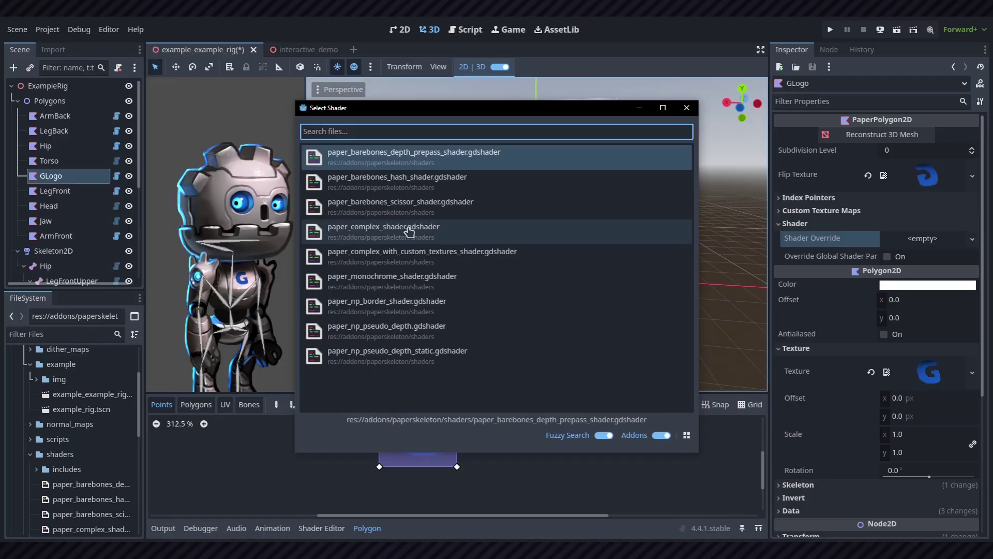
key(Return)
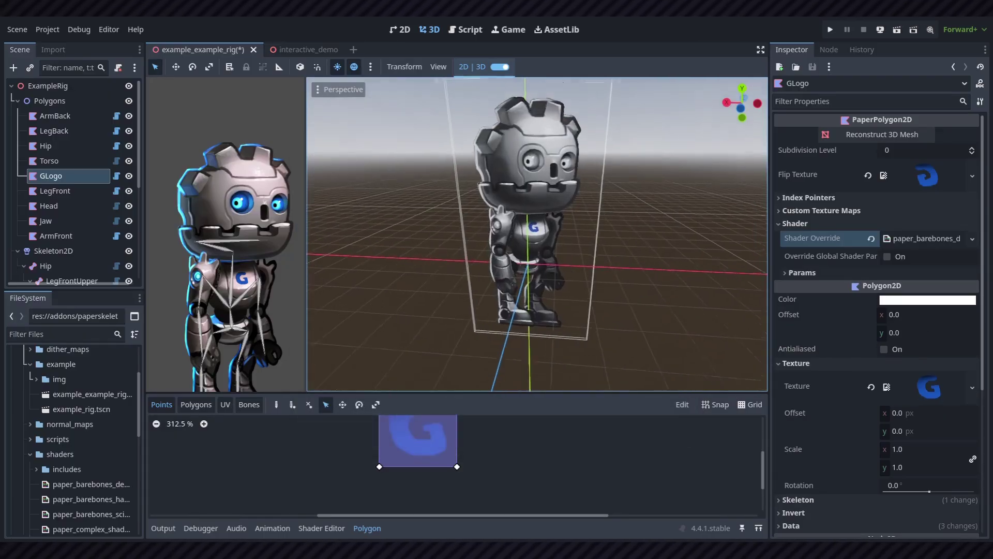
mouse_move(535, 233)
middle_down()
mouse_move(560, 233)
mouse_move(570, 214)
middle_up()
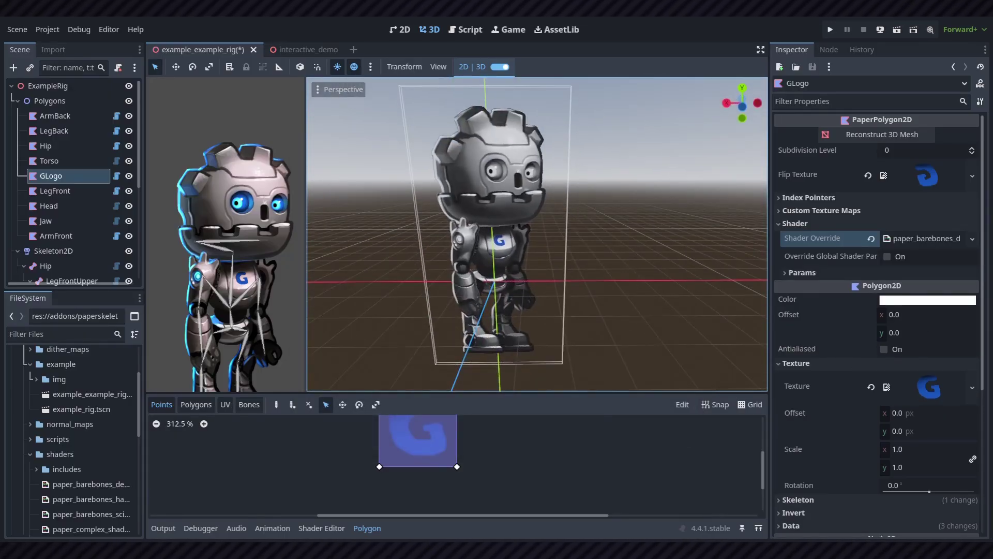
scroll(74, 194, down, 5)
- Load paper_np_border_shader as PaperSkeleton's next-pass shader and expand its outline settings
click(58, 270)
click(924, 370)
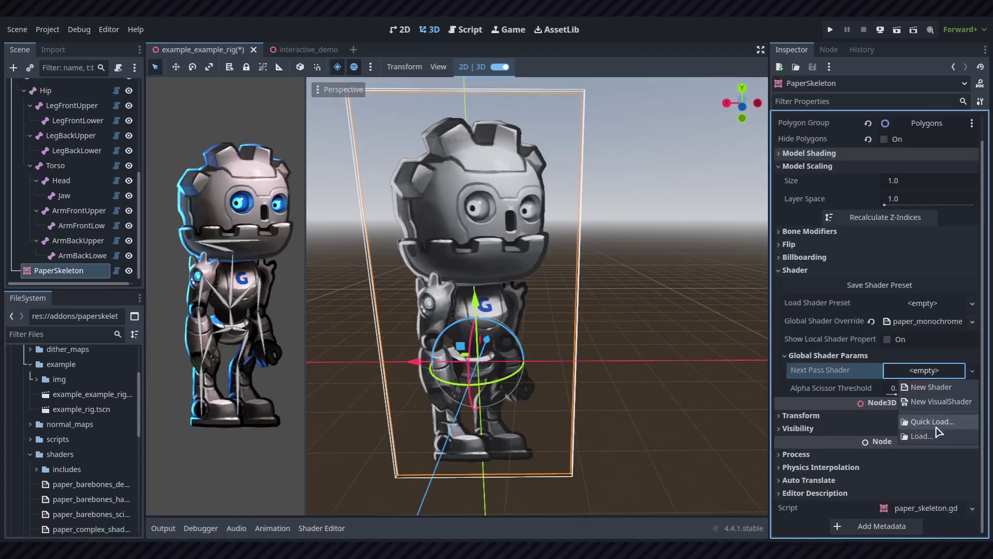
click(931, 422)
click(510, 308)
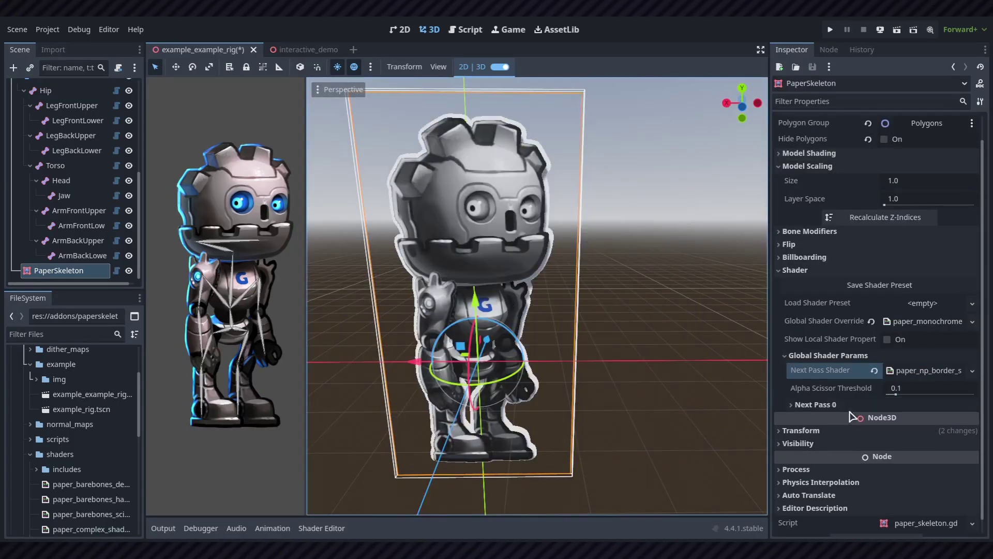
click(850, 410)
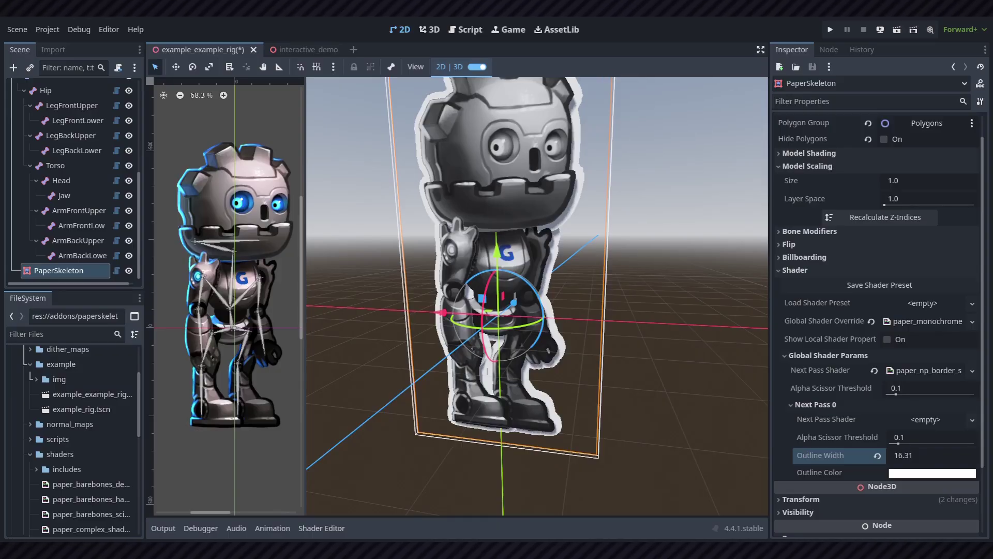
- Swap to the paper_np_pseudo_depth next-pass shader, save a preset, then clear the next-pass shader
click(874, 370)
click(973, 369)
click(932, 421)
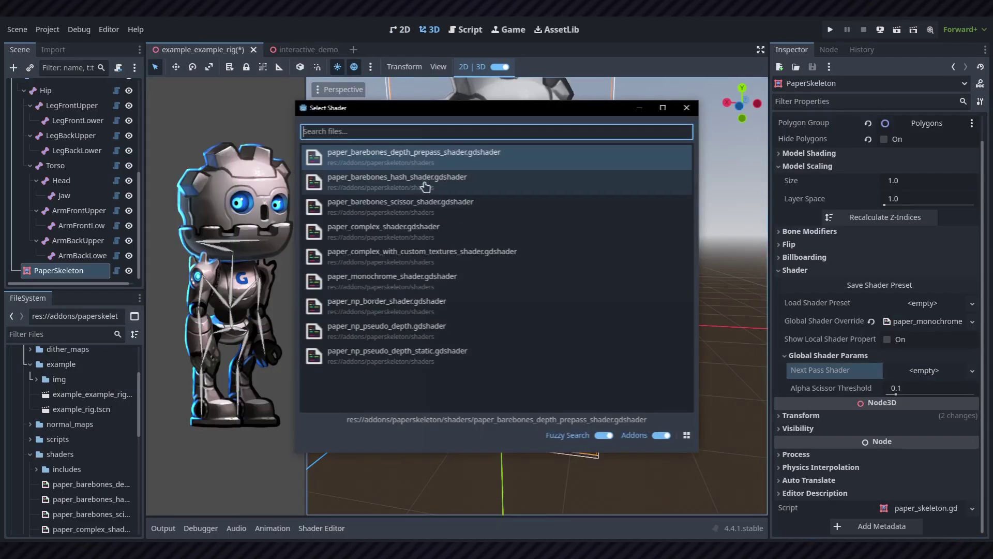
click(497, 336)
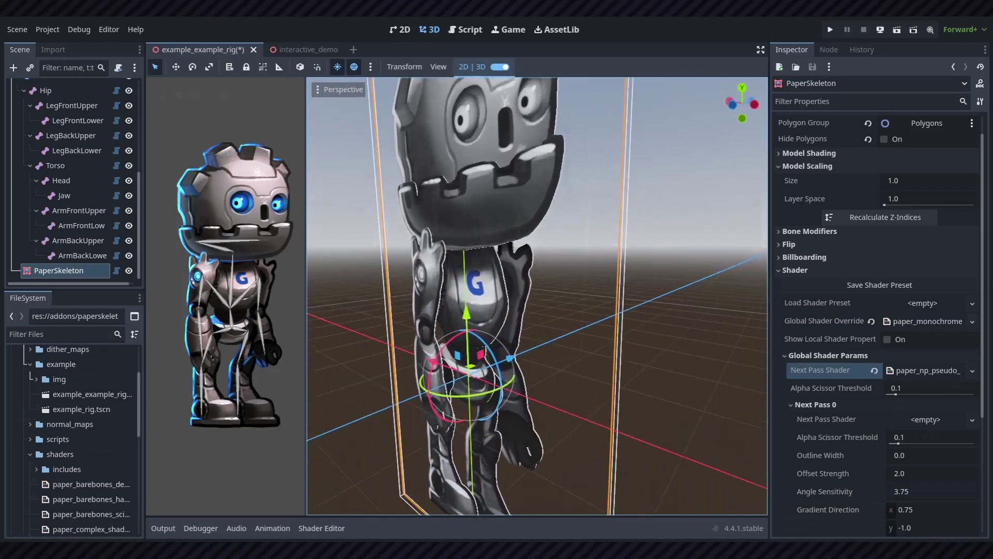
click(886, 287)
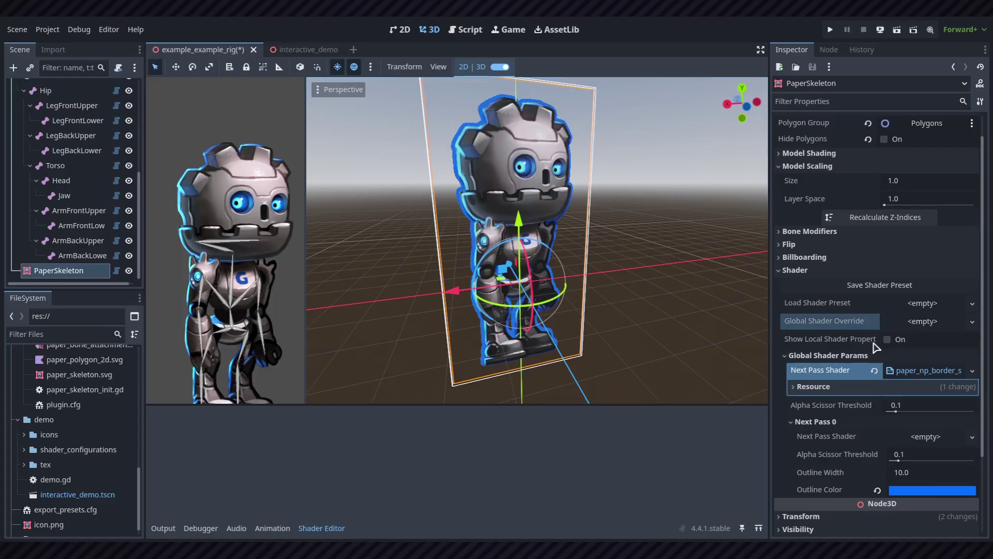
click(875, 371)
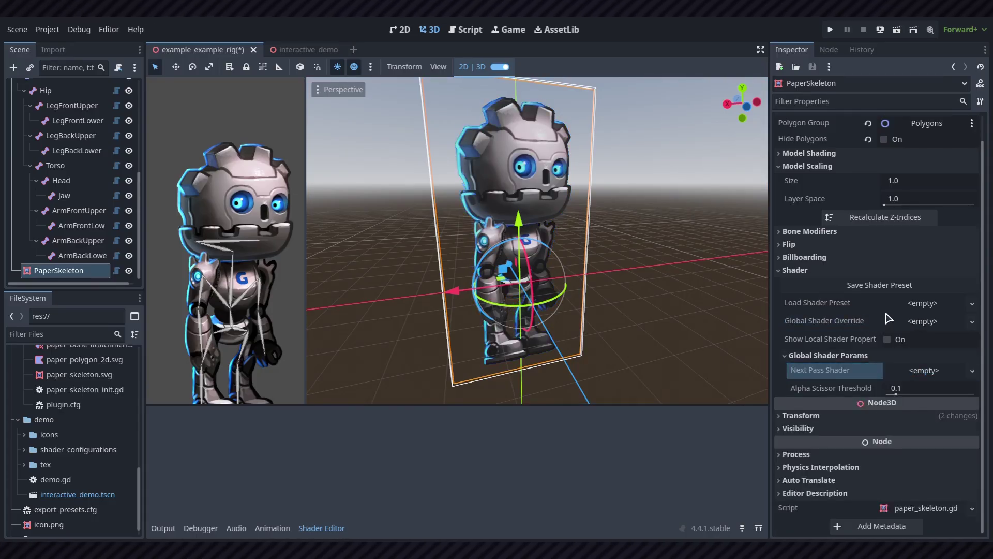
- Quick-load a saved shader preset onto the robot skeleton and orbit to view the result
click(881, 338)
double_click(357, 178)
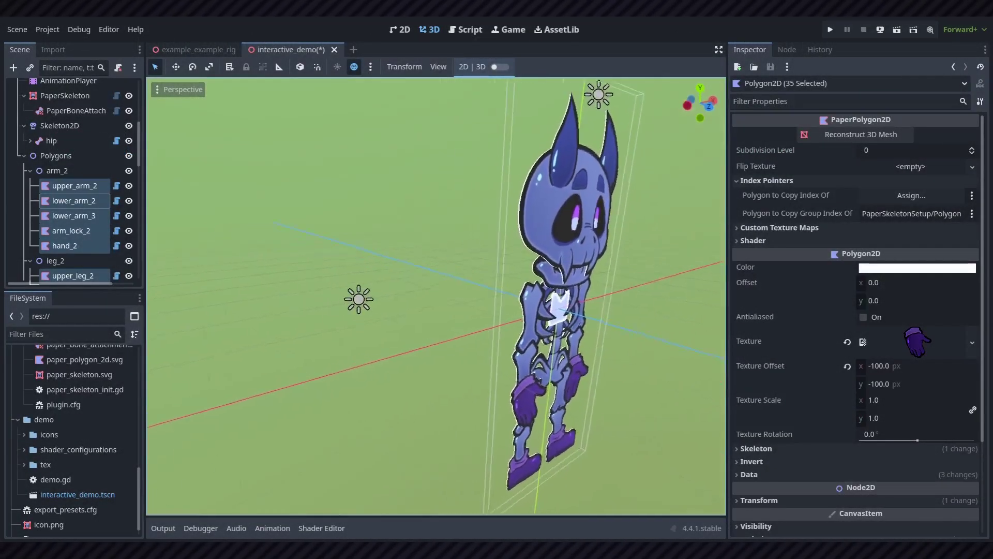
middle_drag(543, 326, 636, 327)
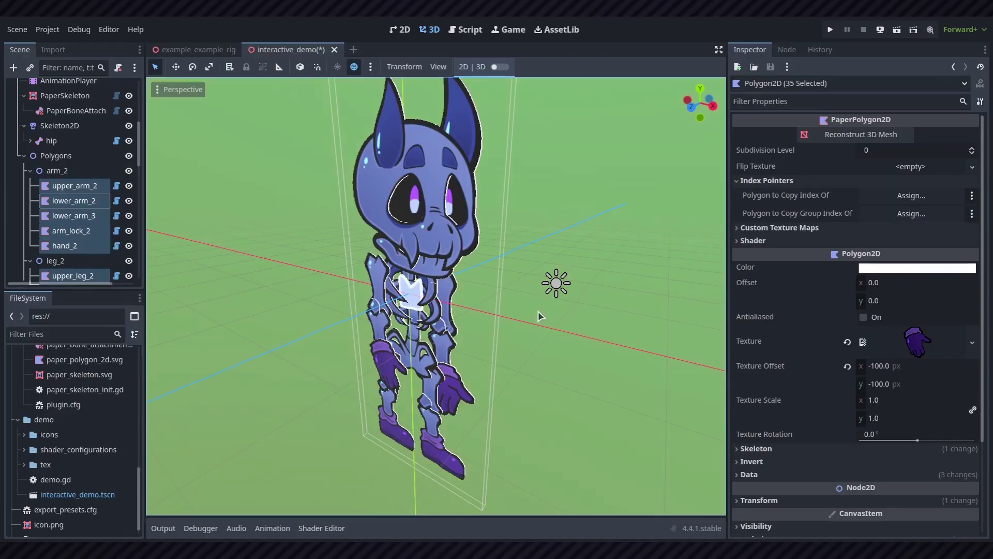
middle_drag(539, 316, 505, 318)
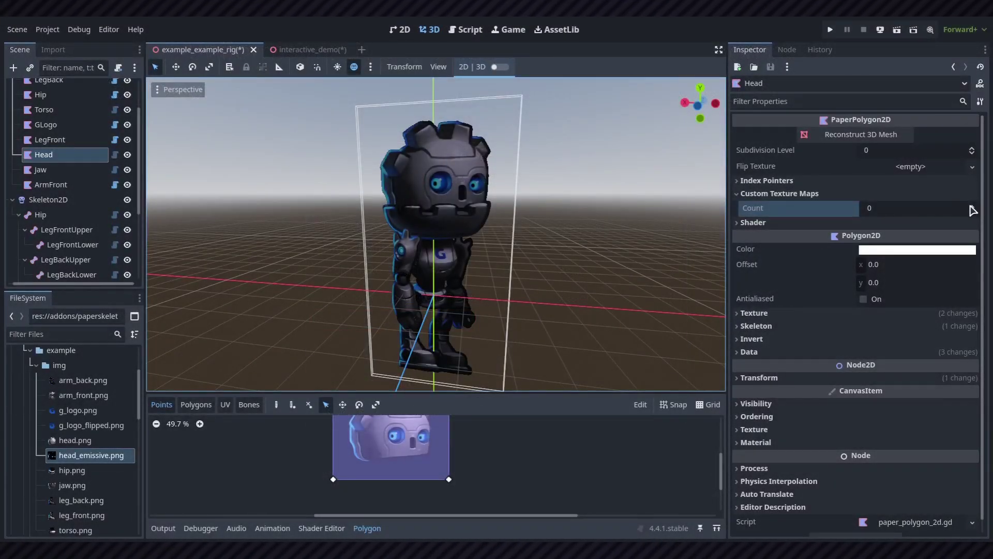
- Raise Head's Custom Texture Maps Count to 4 and drop head_emissive.png into Texture 3
click(972, 205)
click(972, 206)
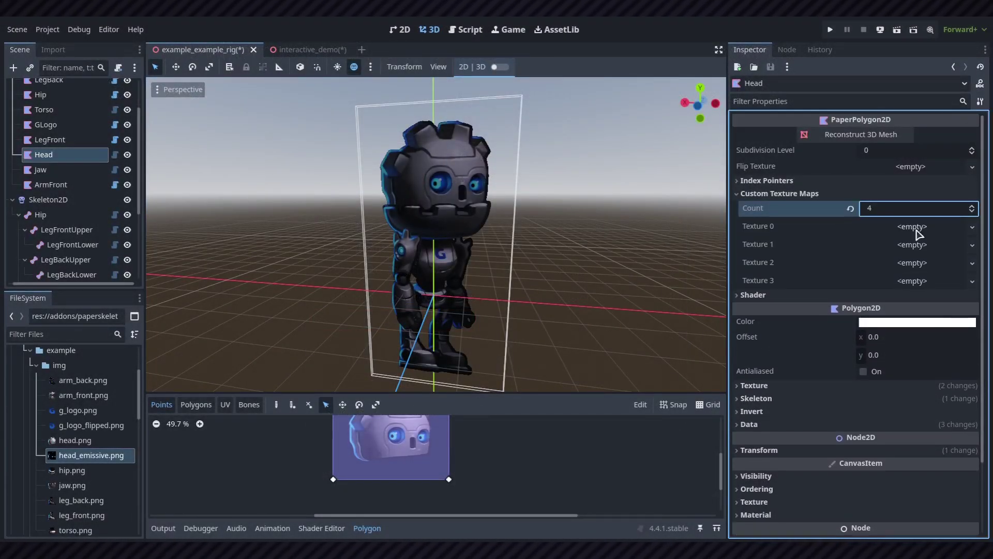
drag(70, 456, 450, 421)
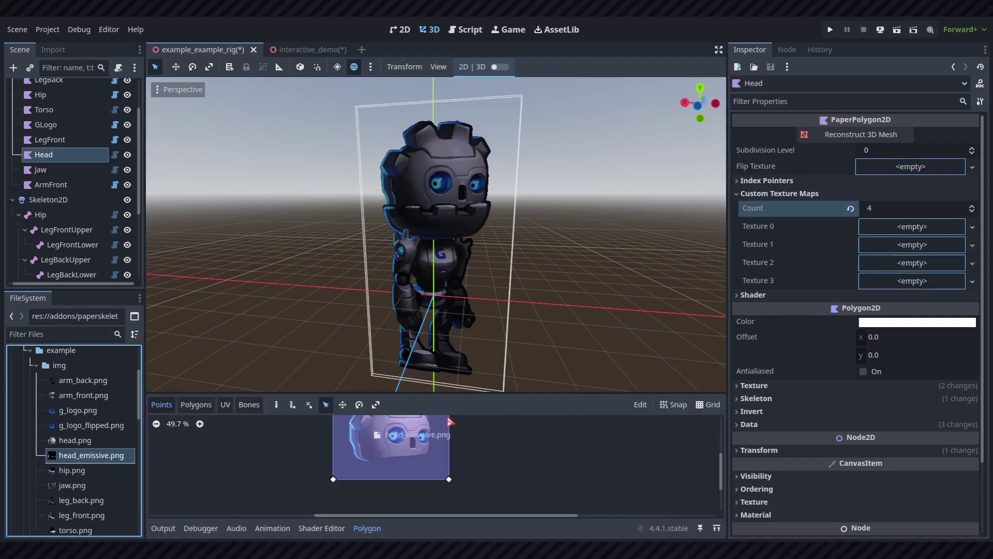
drag(937, 284, 932, 284)
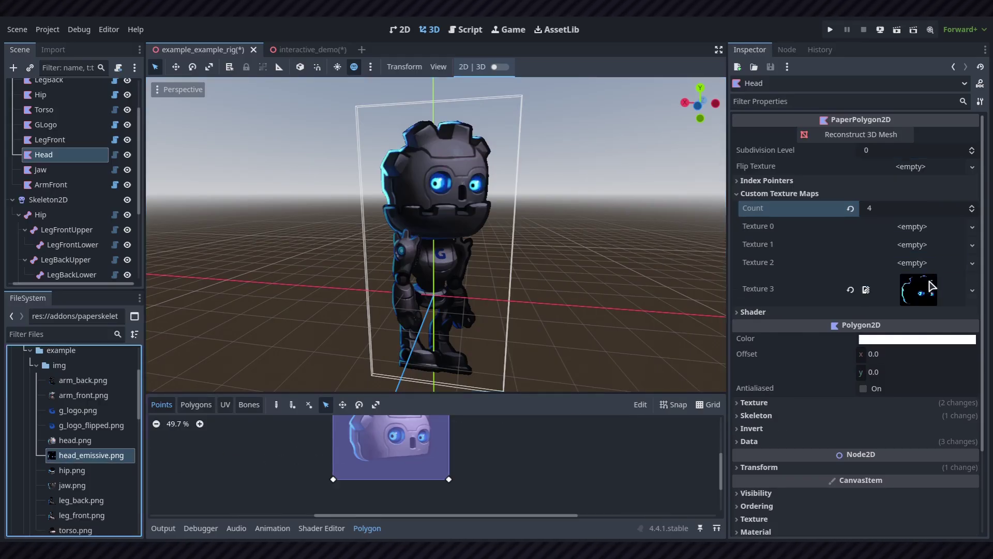